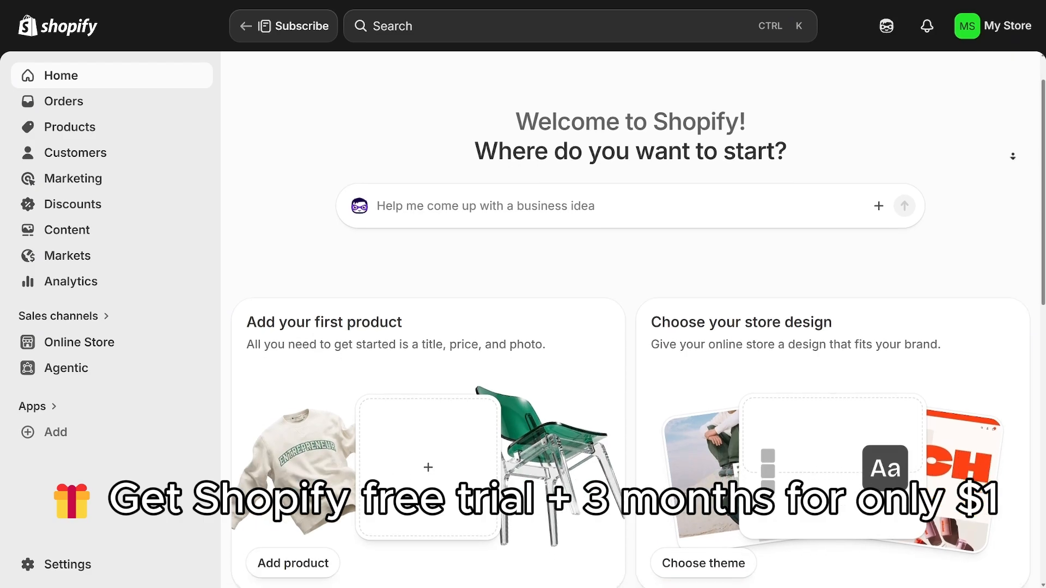
Step: Open the store's Taxes and duties settings
scroll(1012, 156, "down", 3)
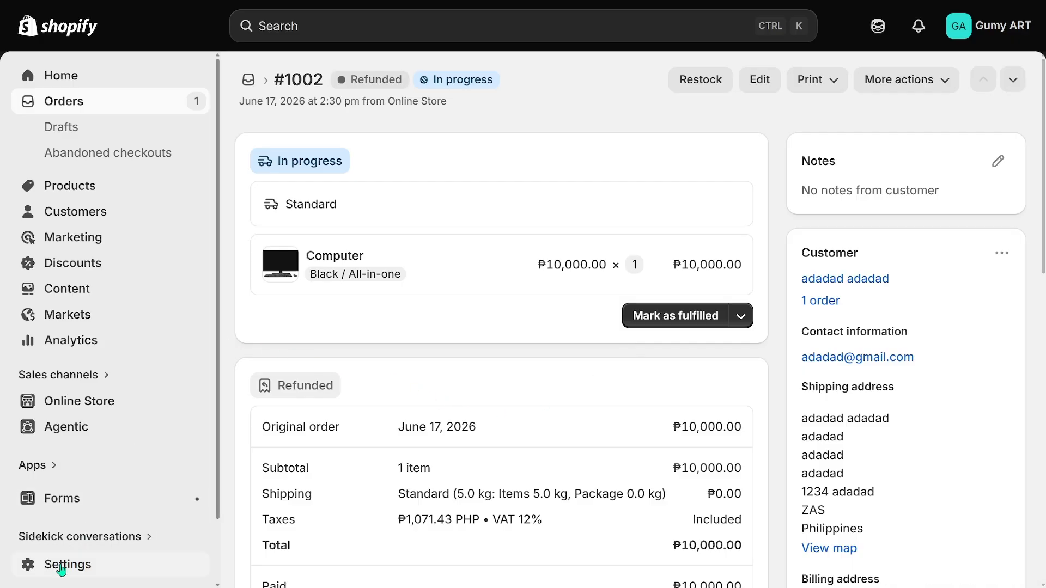
left_click(61, 569)
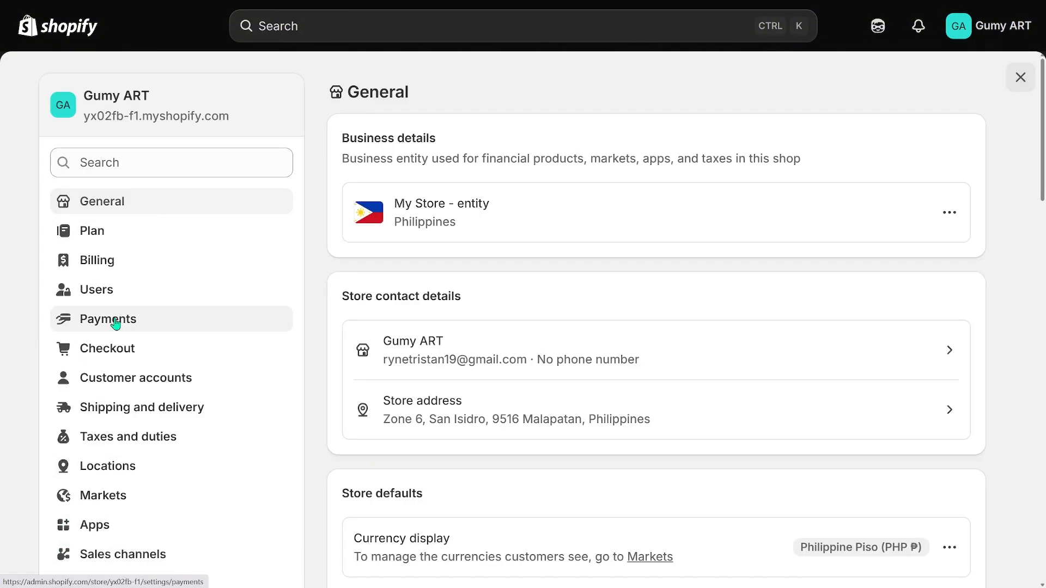
left_click(129, 438)
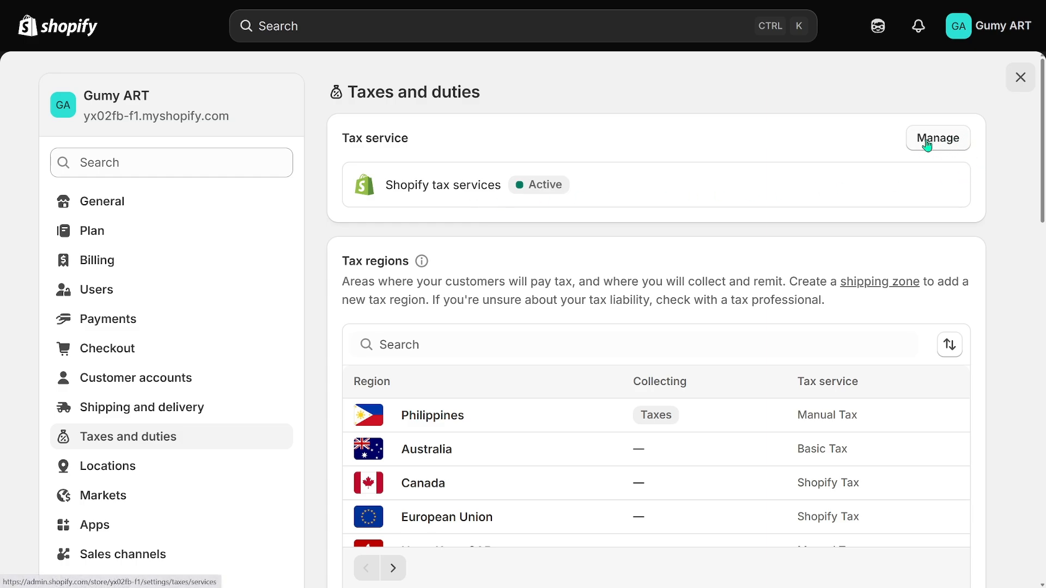
Step: Review the tax regions list, including where taxes are collected and which tax service each region uses
scroll(845, 194, "down", 3)
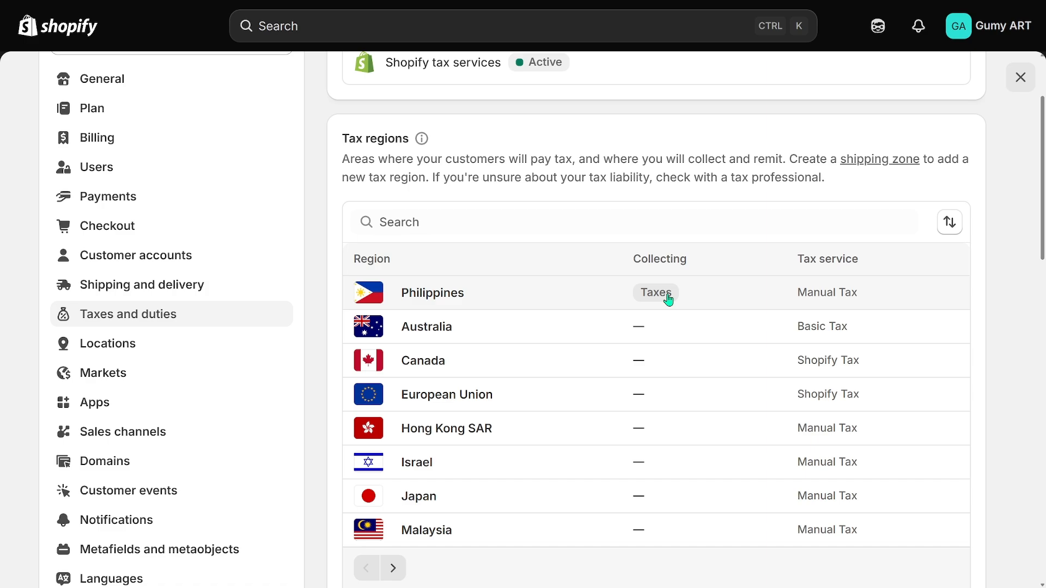
scroll(669, 300, "down", 2)
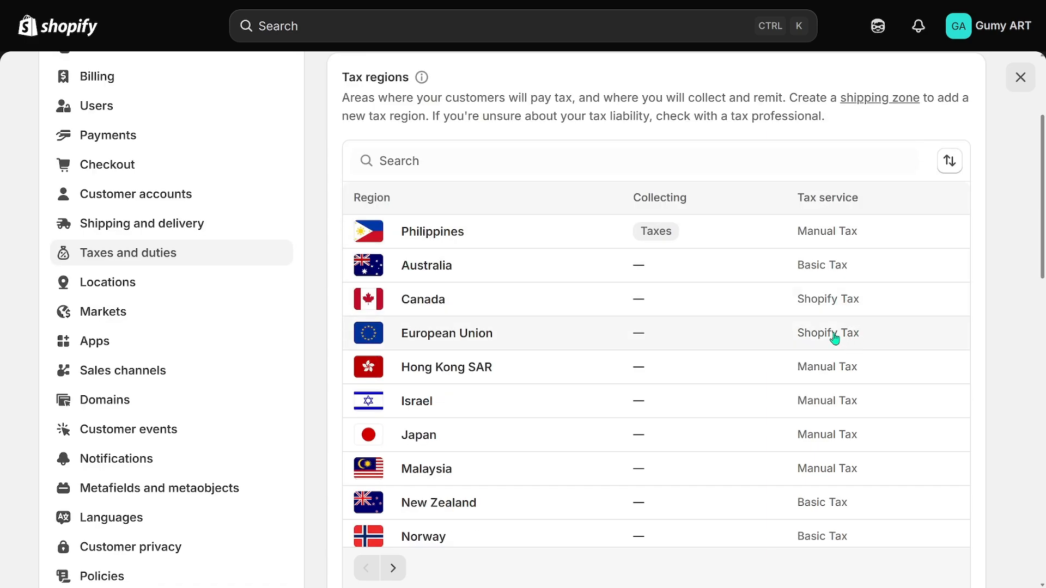
scroll(794, 334, "down", 8)
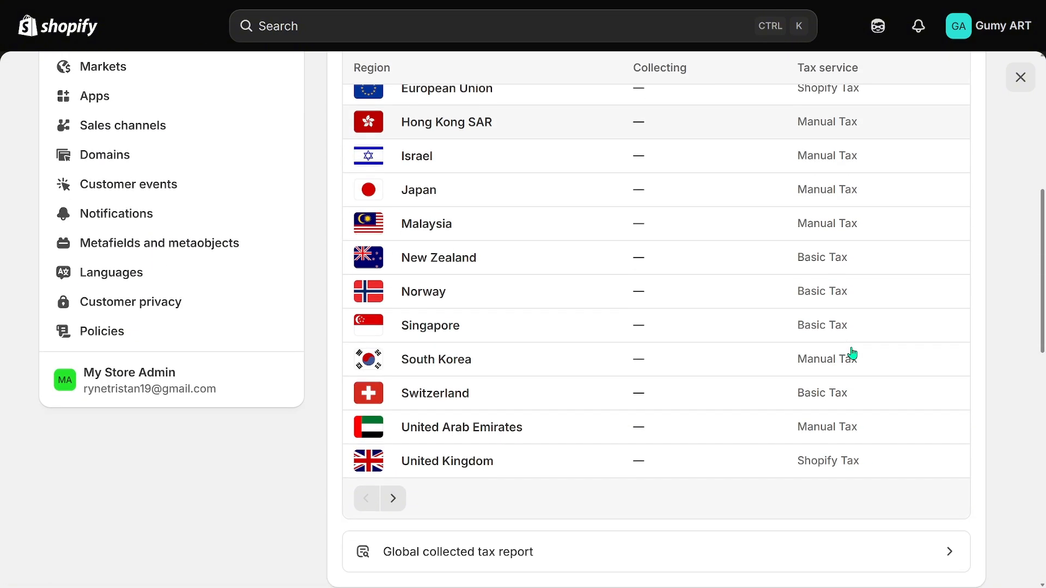
scroll(782, 333, "up", 2)
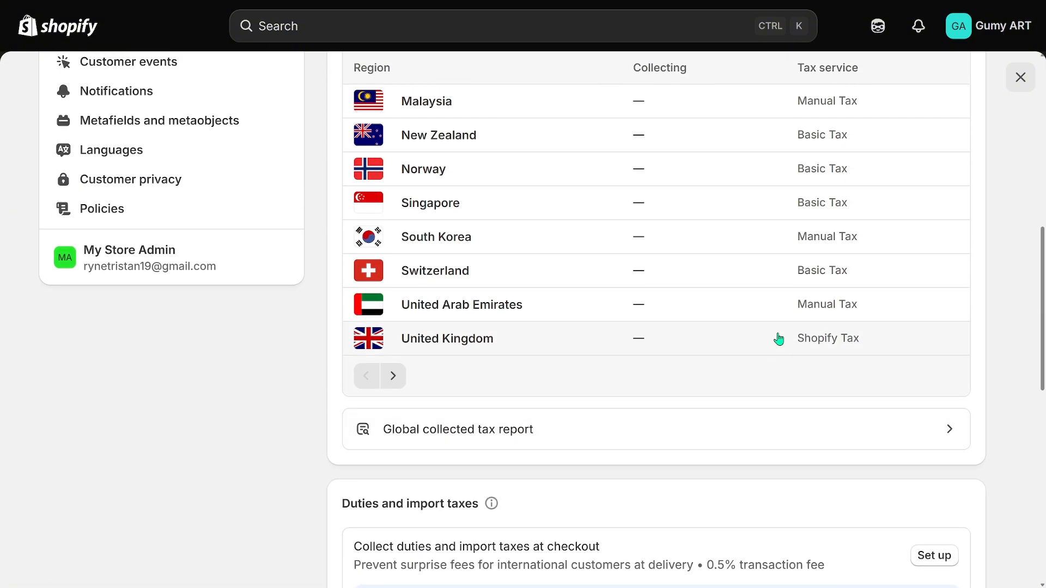
scroll(779, 339, "up", 7)
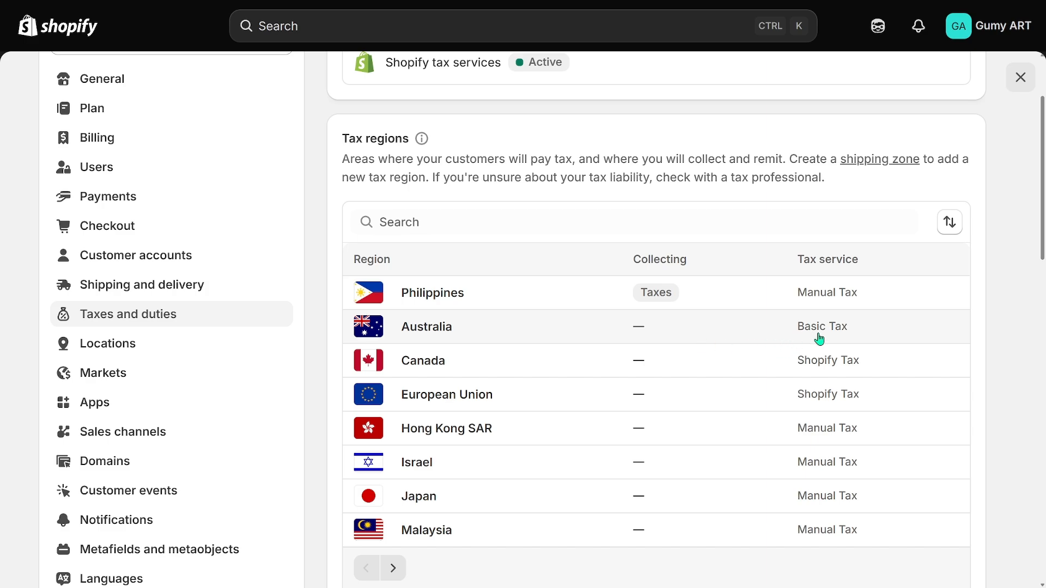
Step: Check Australia's tax service, GST collection and override settings, and return to the Taxes and duties overview
left_click(817, 339)
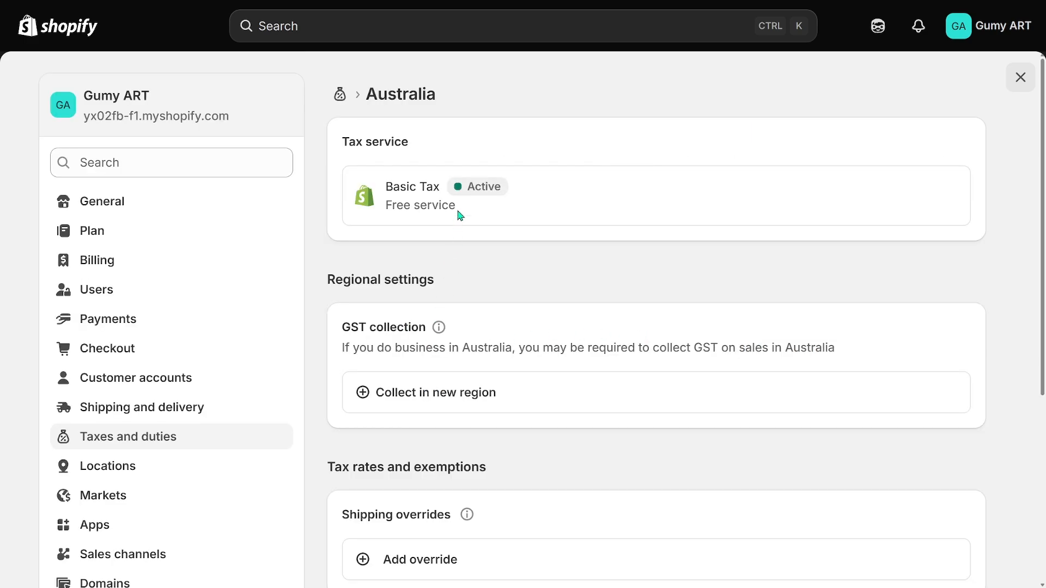
scroll(480, 245, "down", 5)
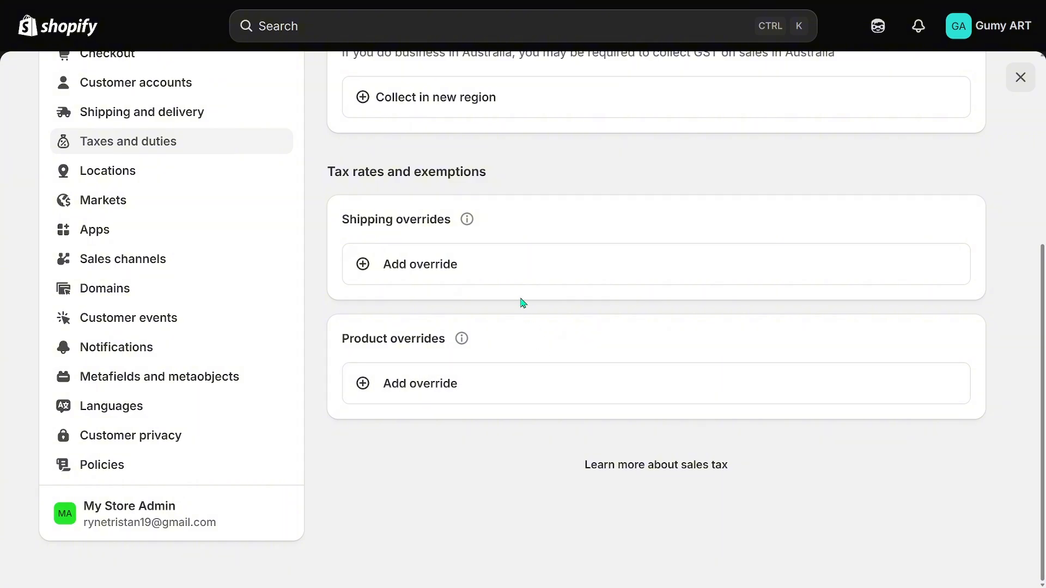
key("F11")
key("alt+Left")
key("F11")
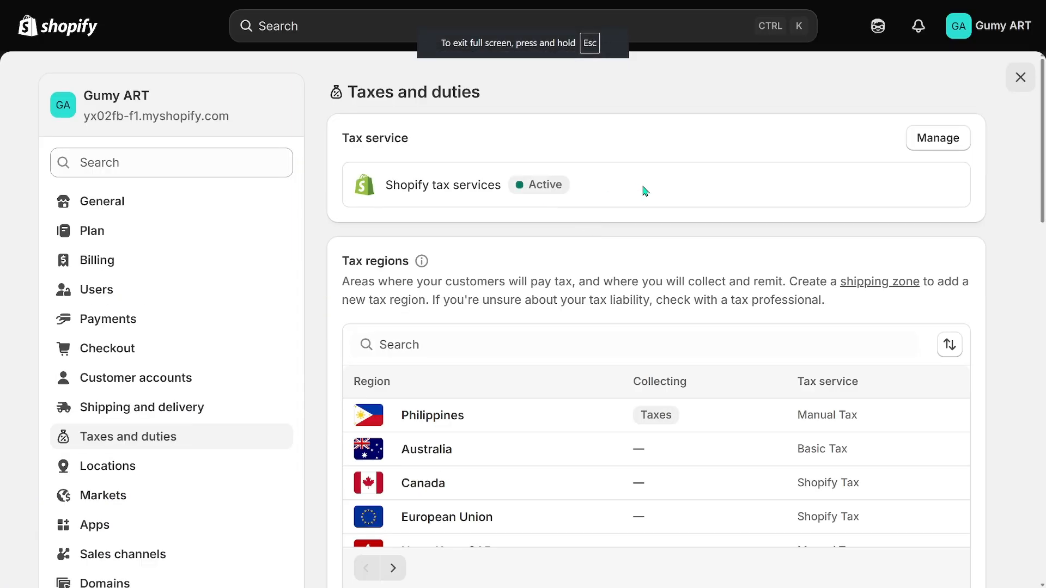
Step: Look over the duties and import taxes section and compare the tax services listed for the regions
scroll(633, 248, "down", 5)
scroll(633, 248, "down", 10)
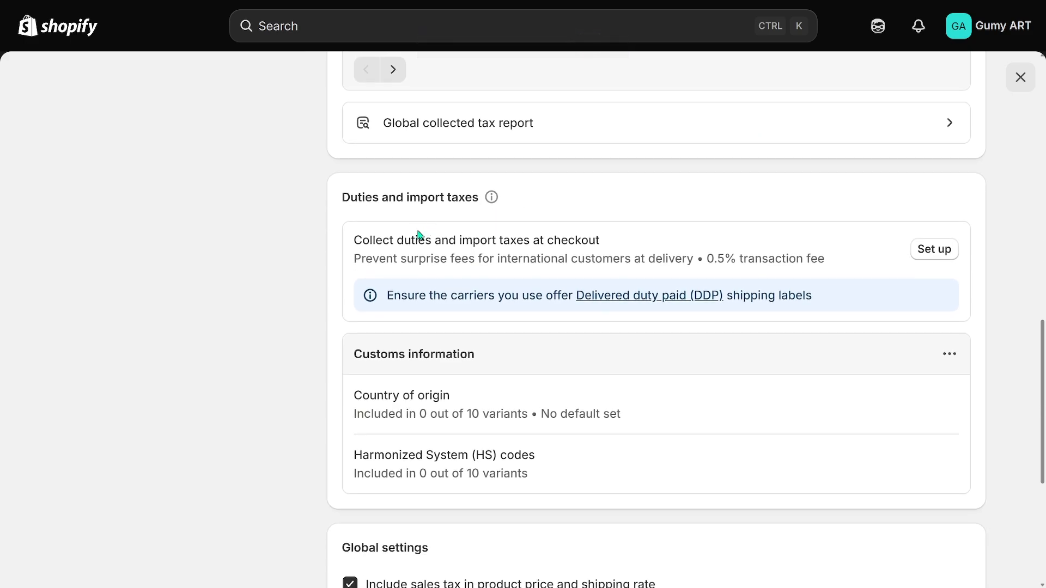
scroll(422, 233, "up", 10)
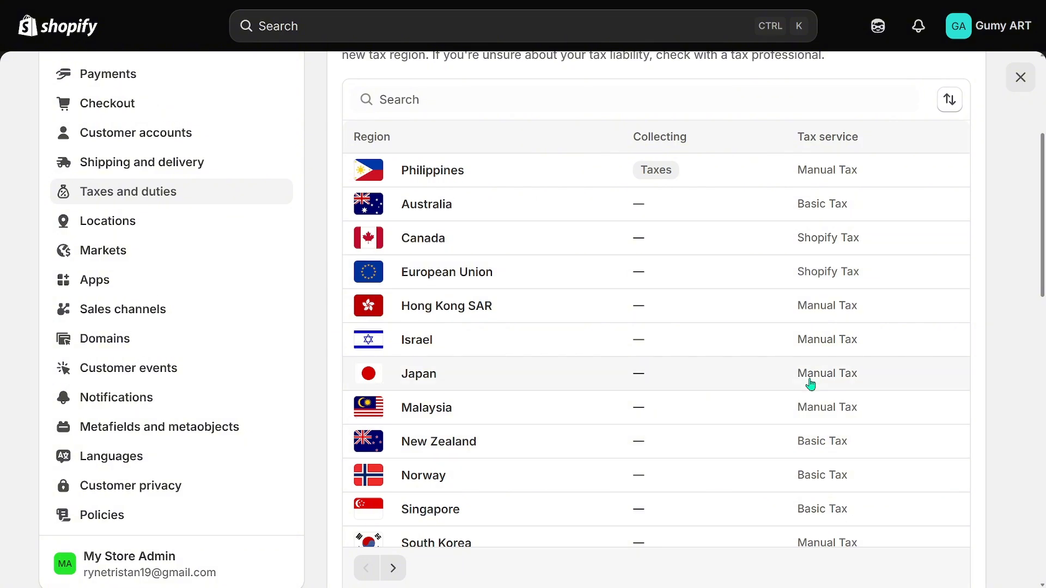
scroll(810, 385, "down", 3)
scroll(801, 374, "up", 3)
scroll(842, 382, "up", 3)
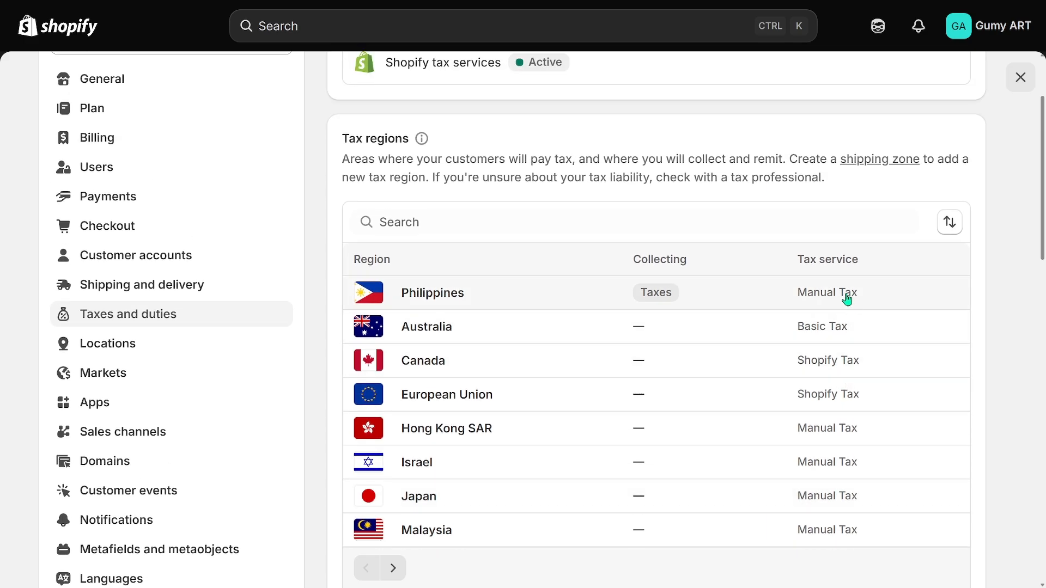
Step: Examine the Philippines' base tax rates and tax overrides, and return to the Taxes and duties overview
left_click(819, 295)
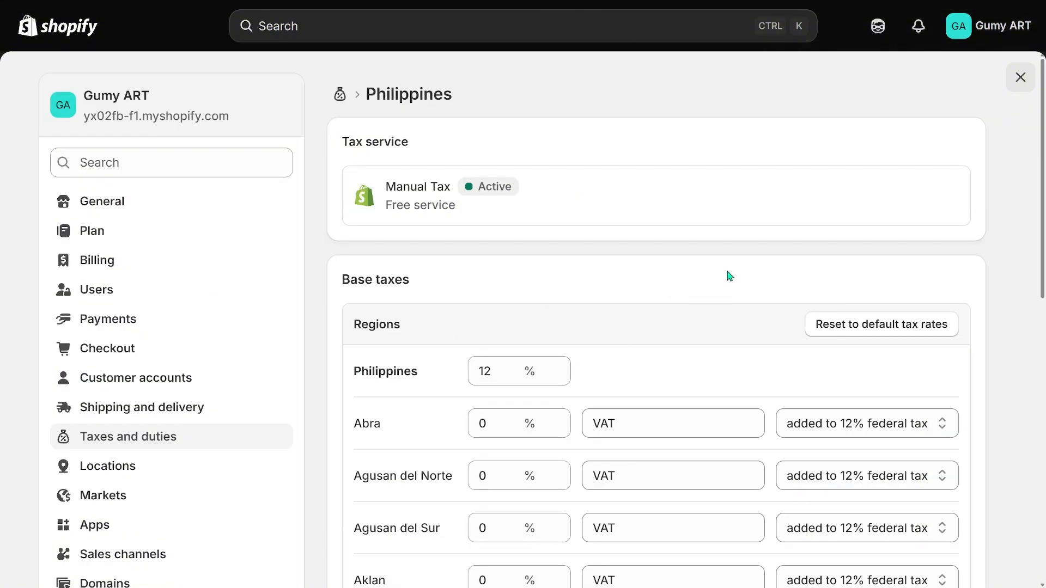
scroll(731, 276, "down", 3)
left_click_drag(512, 188, 418, 199)
left_click(670, 190)
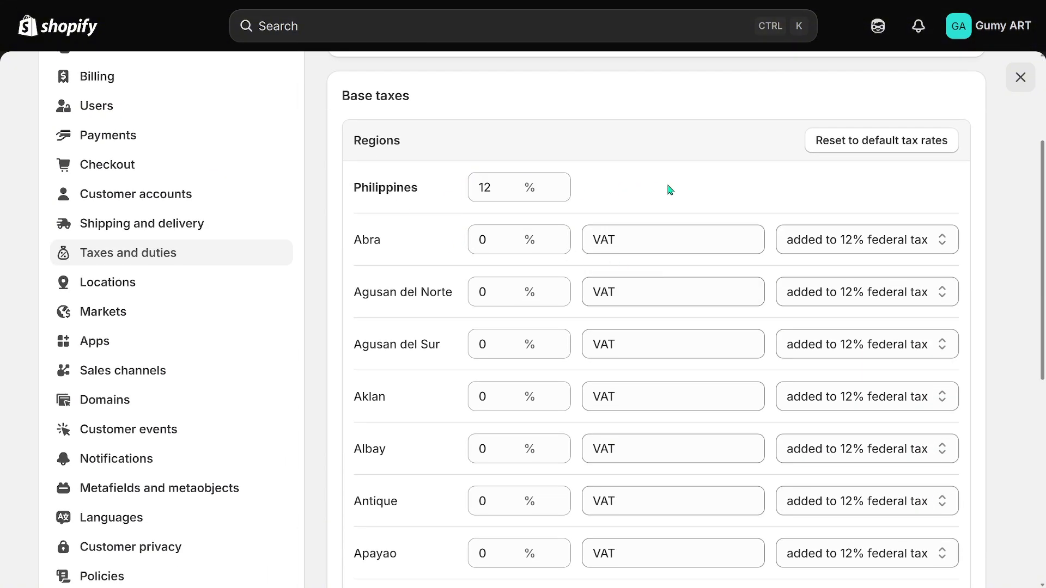
scroll(545, 334, "down", 7)
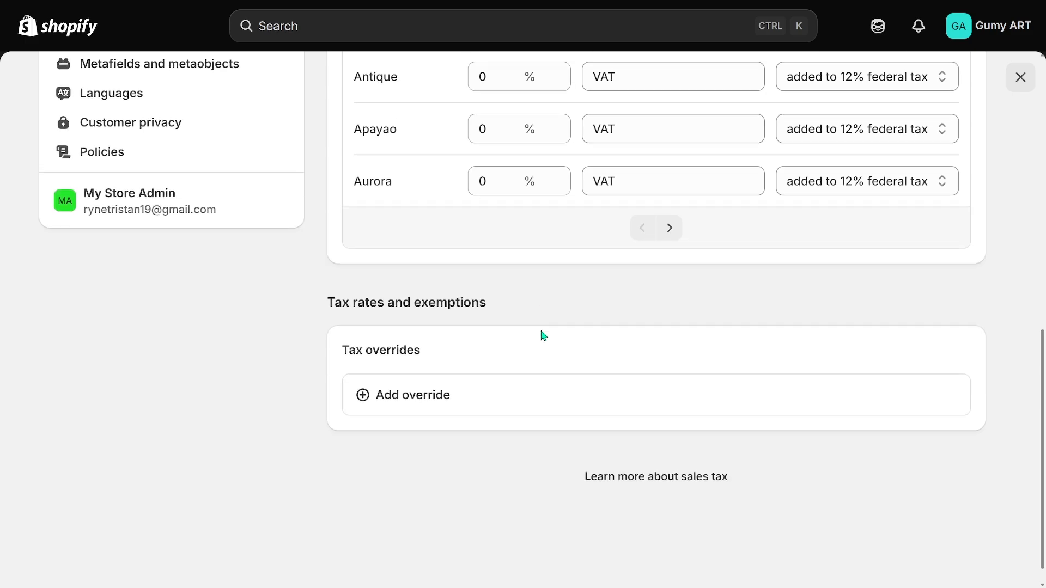
scroll(543, 336, "up", 8)
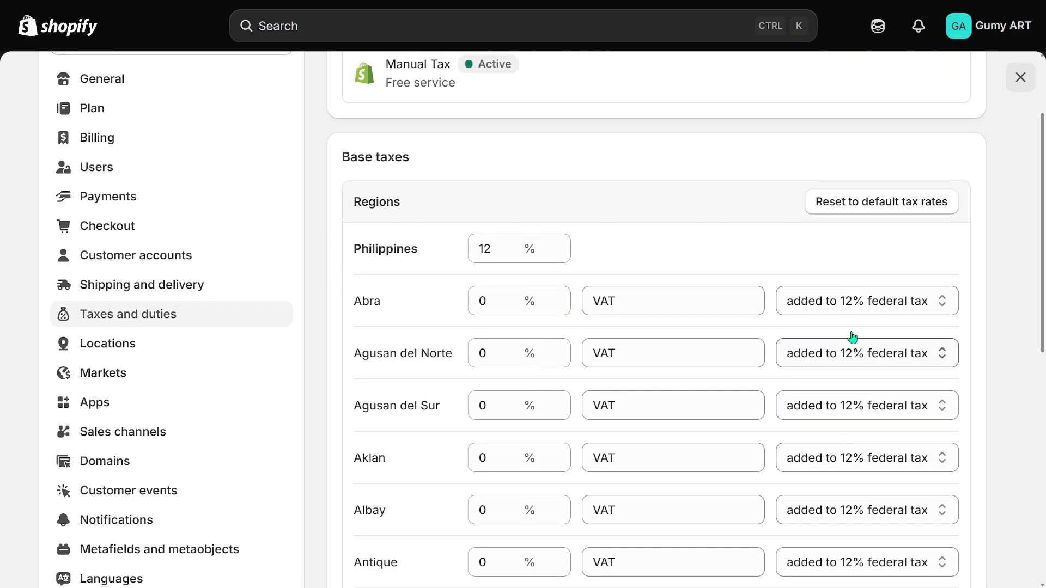
scroll(864, 420, "up", 3)
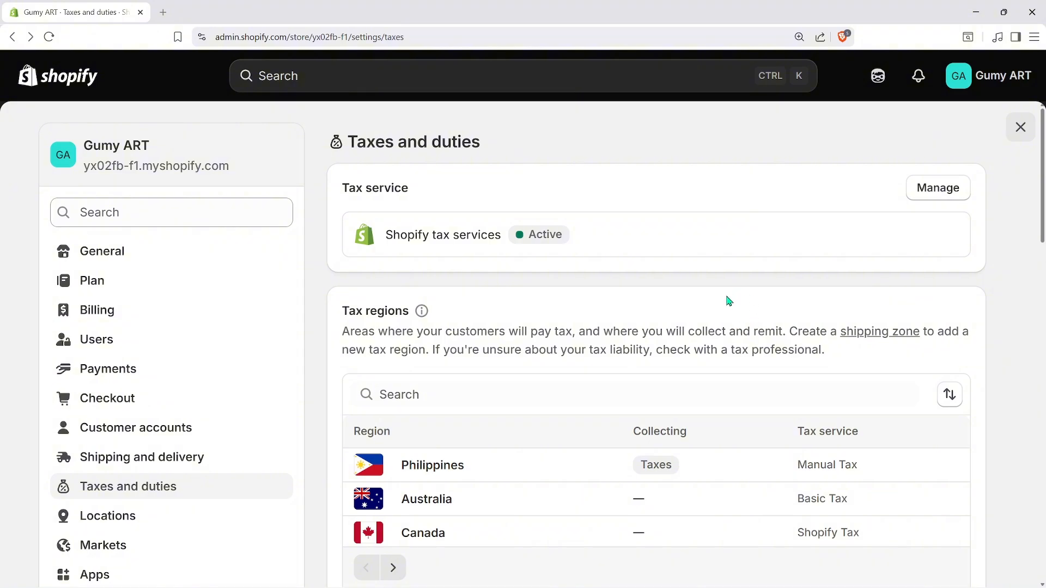
key("F11")
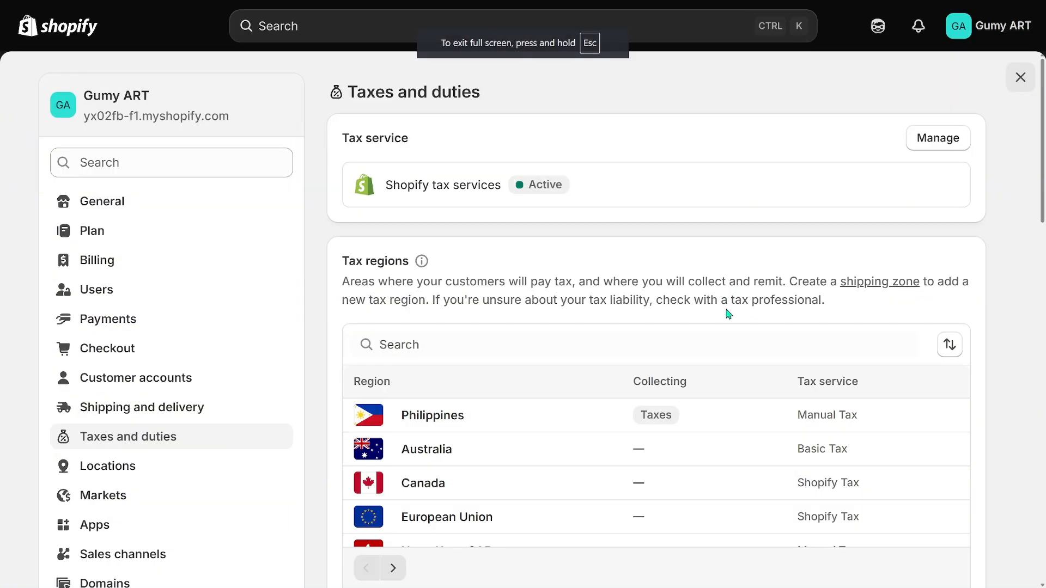
Step: Set up collection of duties and import taxes at checkout for the Philippines market and accept the terms
scroll(708, 300, "down", 15)
scroll(694, 294, "down", 1)
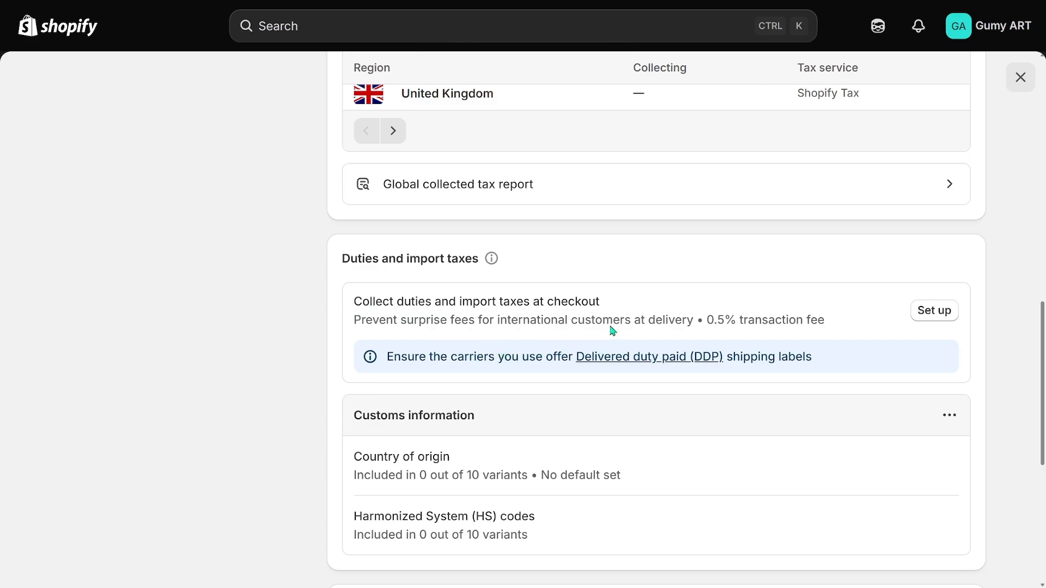
left_click(938, 317)
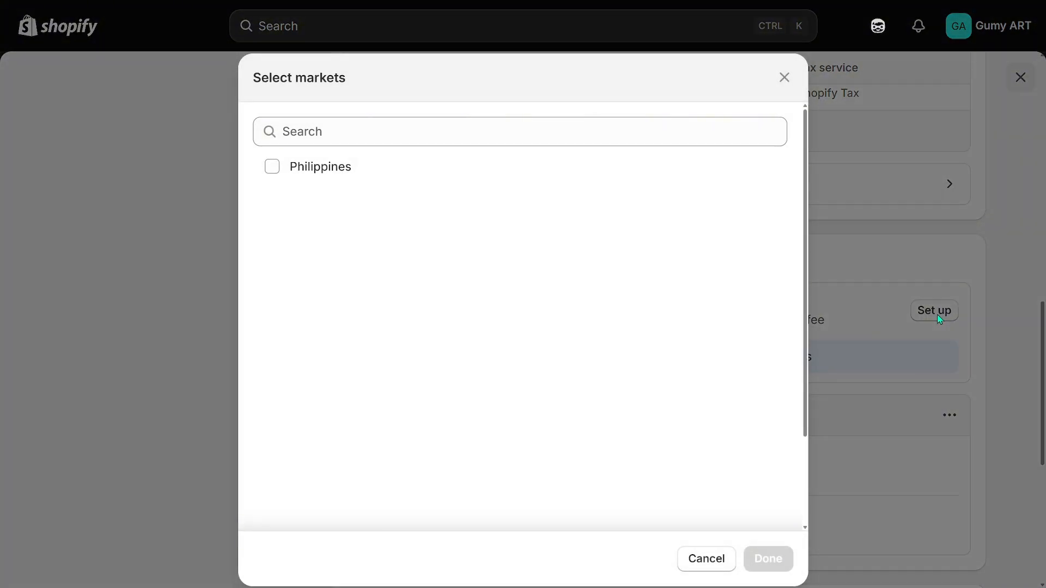
left_click(274, 168)
left_click(767, 558)
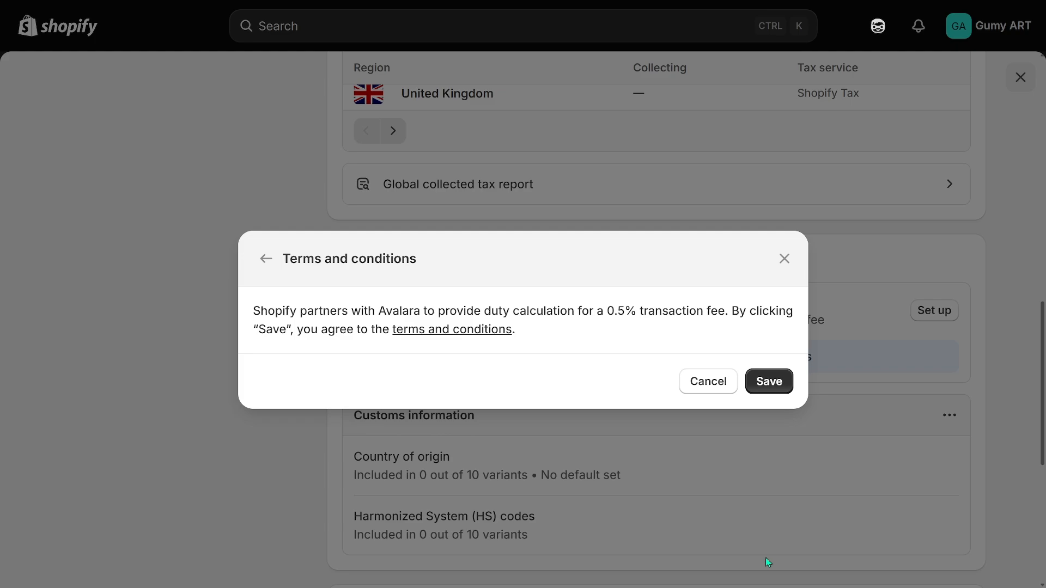
left_click(771, 382)
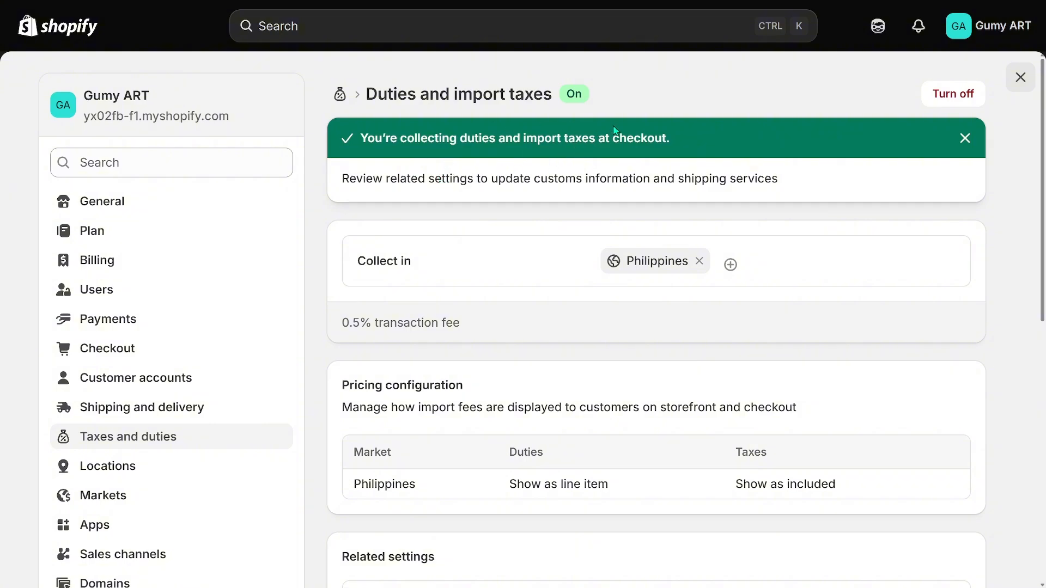
Step: Enable reduced rates when preferential treaties allow and postal duty rates into the United States in the duties and import taxes settings
scroll(906, 289, "down", 7)
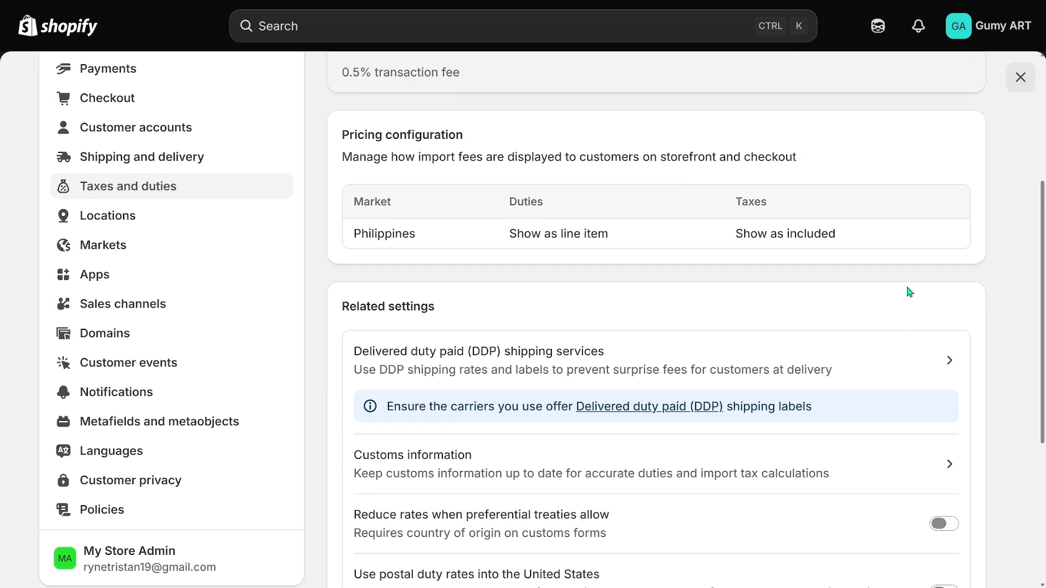
scroll(906, 290, "up", 7)
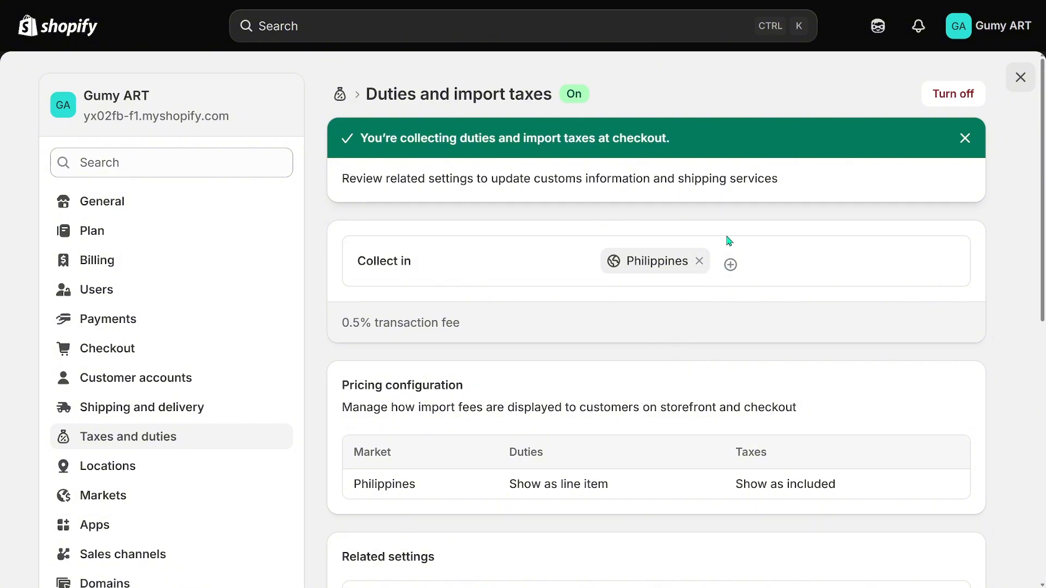
scroll(509, 324, "down", 10)
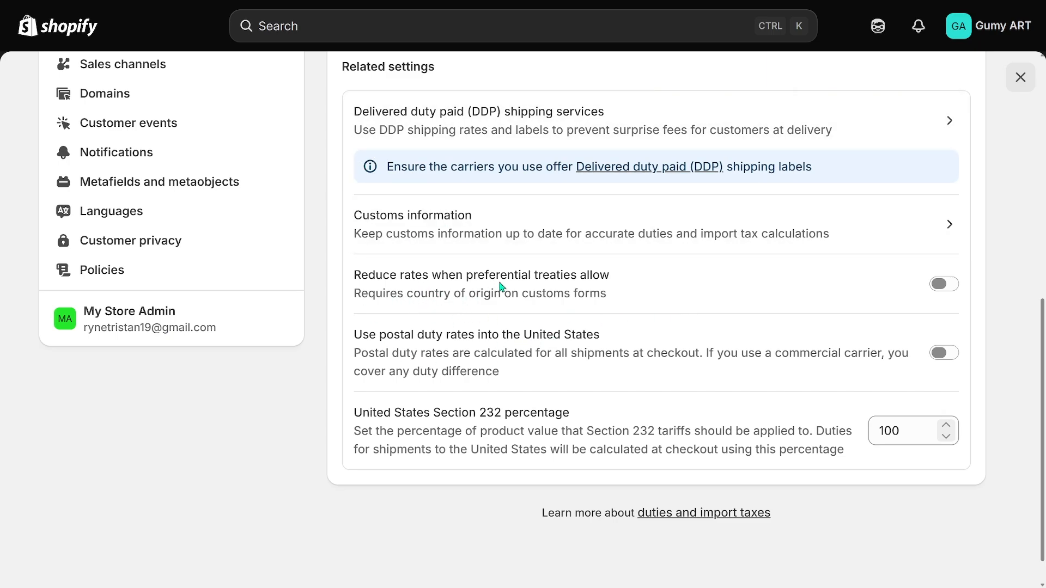
left_click(943, 284)
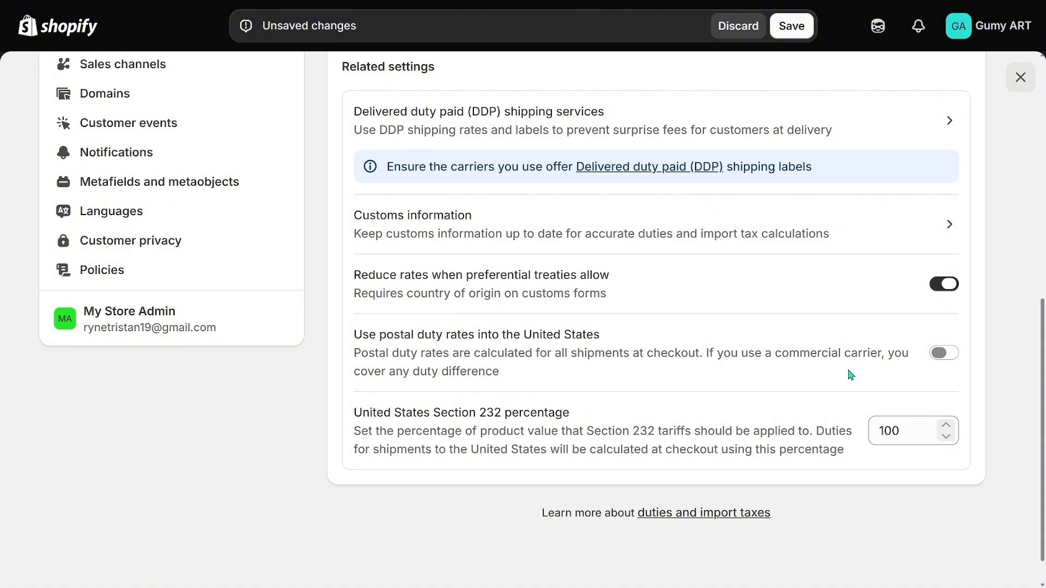
left_click(943, 352)
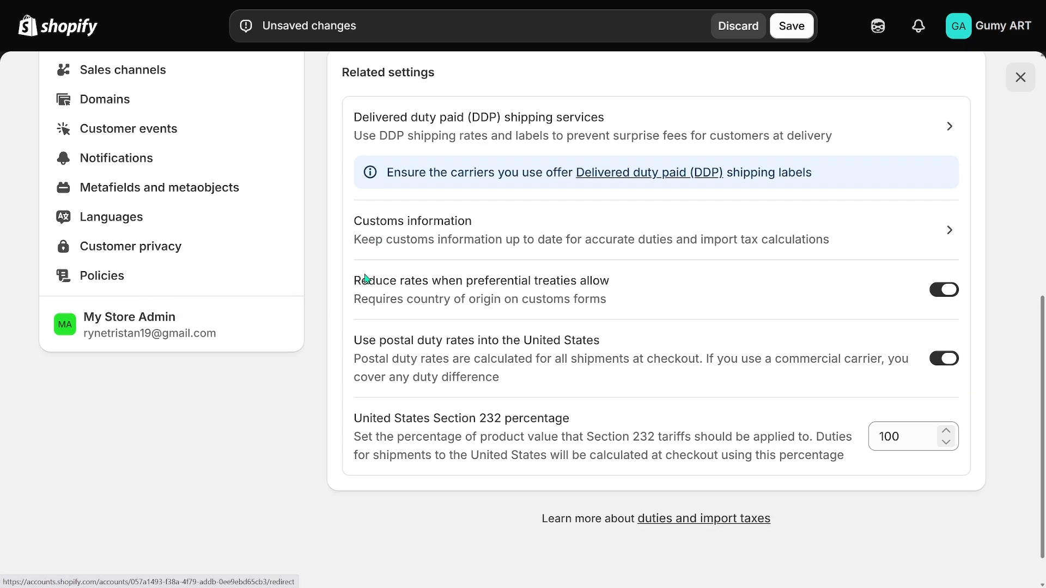
scroll(355, 261, "up", 10)
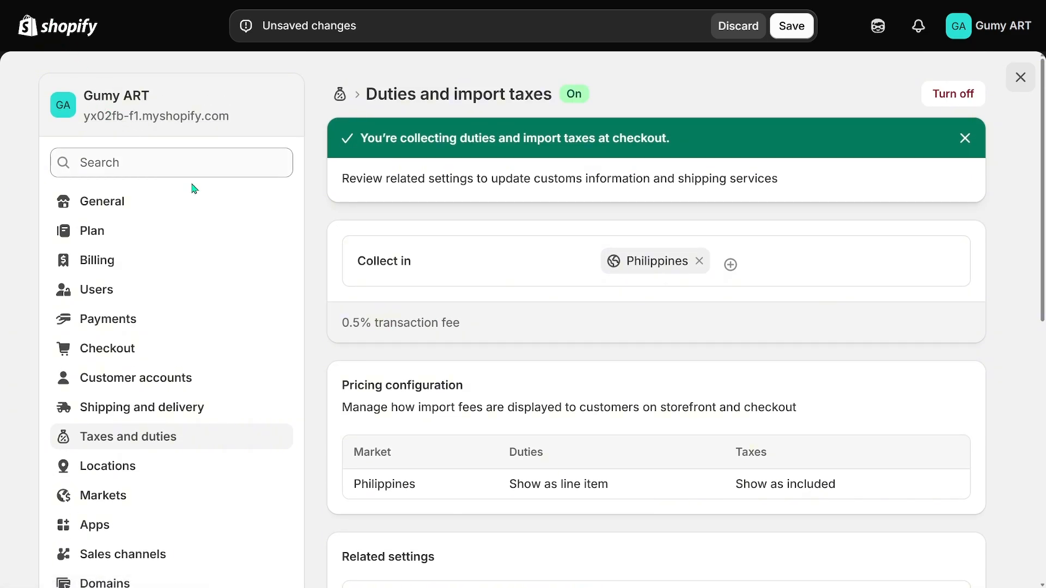
Step: Open the store's product list and look through the details of the active Computer product
left_click(81, 30)
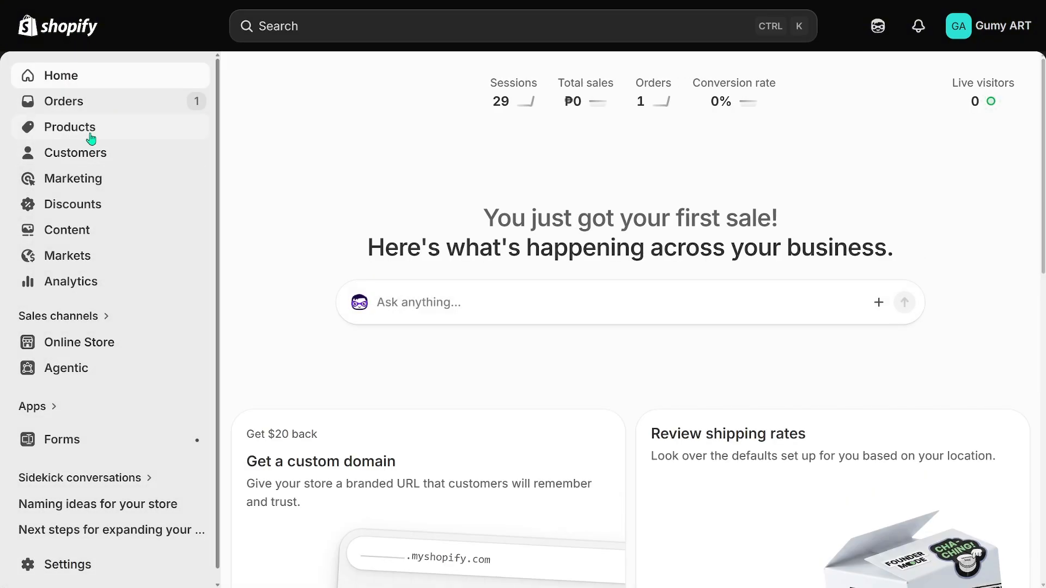
left_click(90, 136)
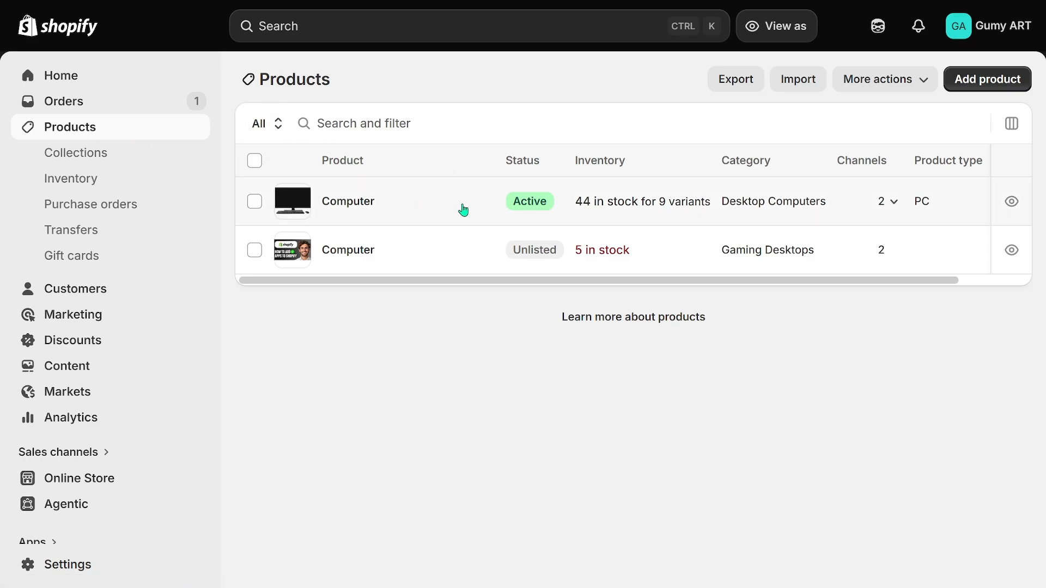
left_click(579, 206)
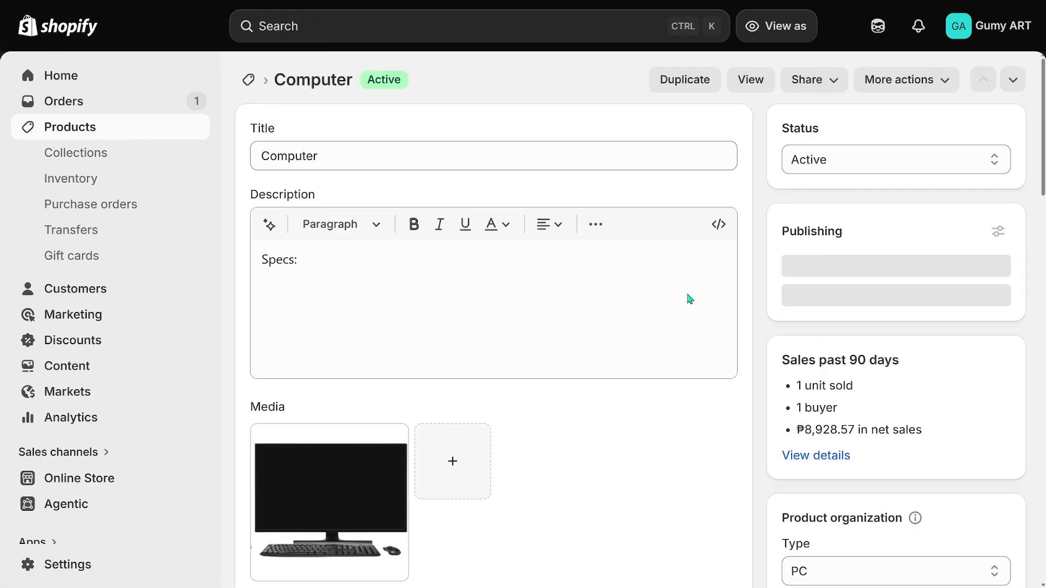
scroll(688, 300, "down", 7)
scroll(684, 299, "down", 4)
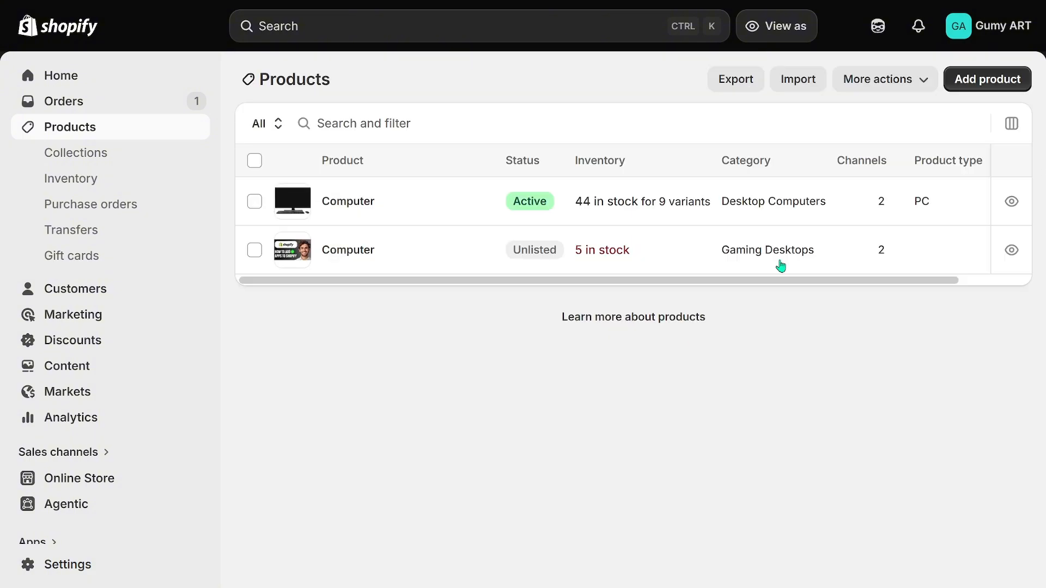
Step: Start adding a new product and set its price to ₱10,000.00
left_click(969, 91)
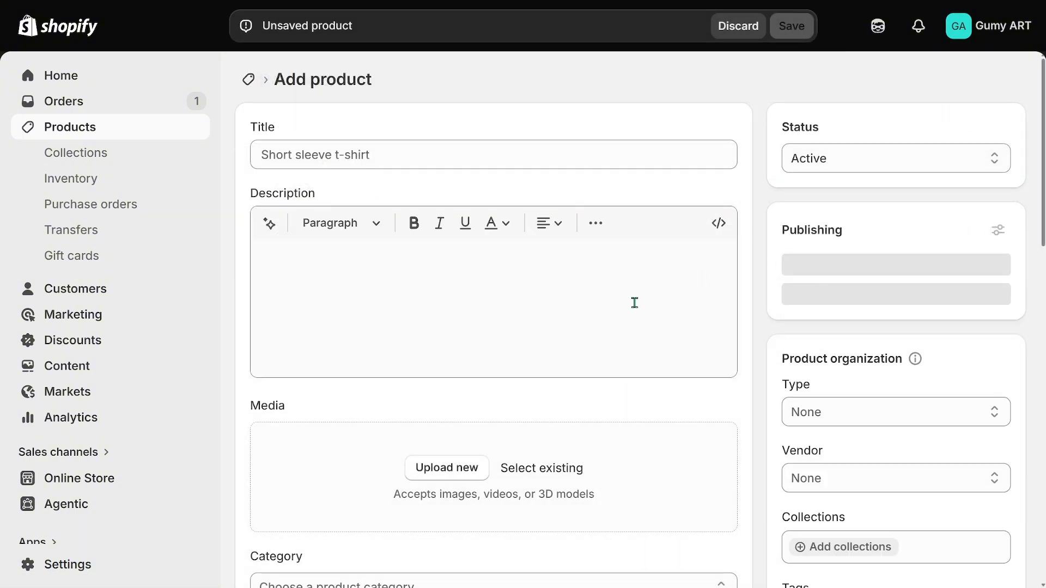
scroll(412, 196, "down", 5)
scroll(419, 207, "down", 7)
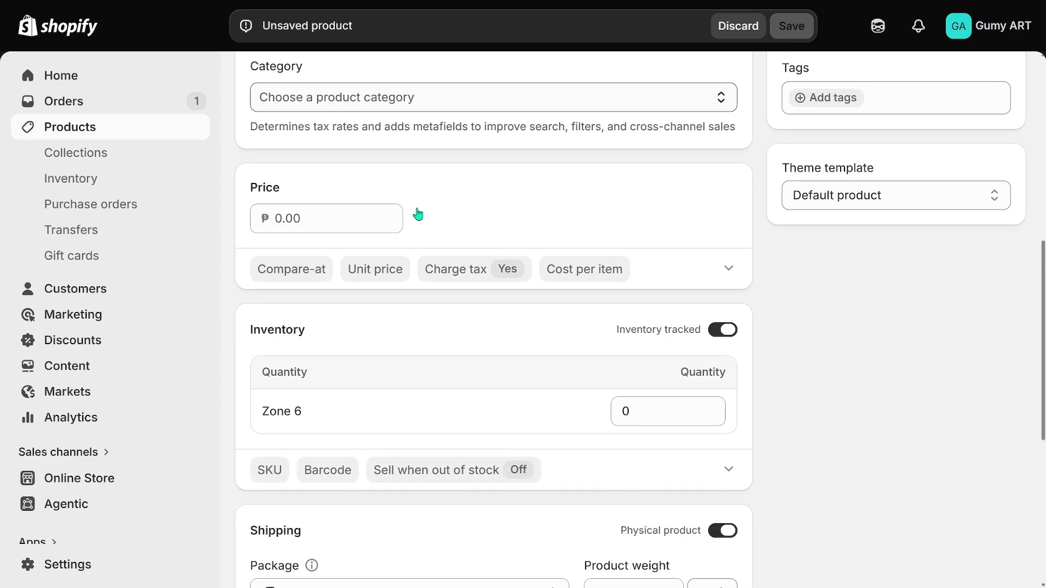
scroll(419, 216, "up", 4)
left_click(357, 343)
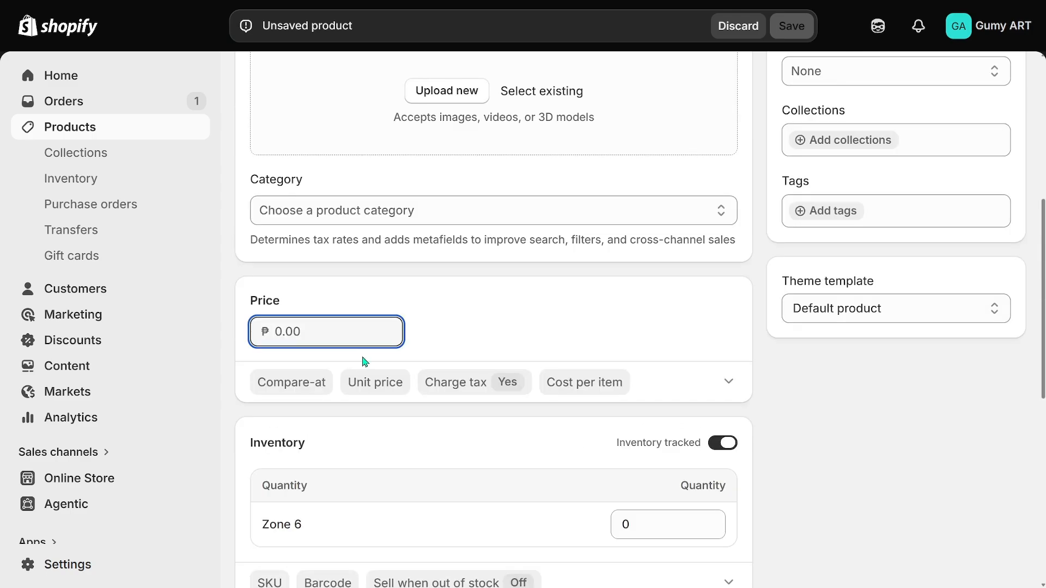
type("10000")
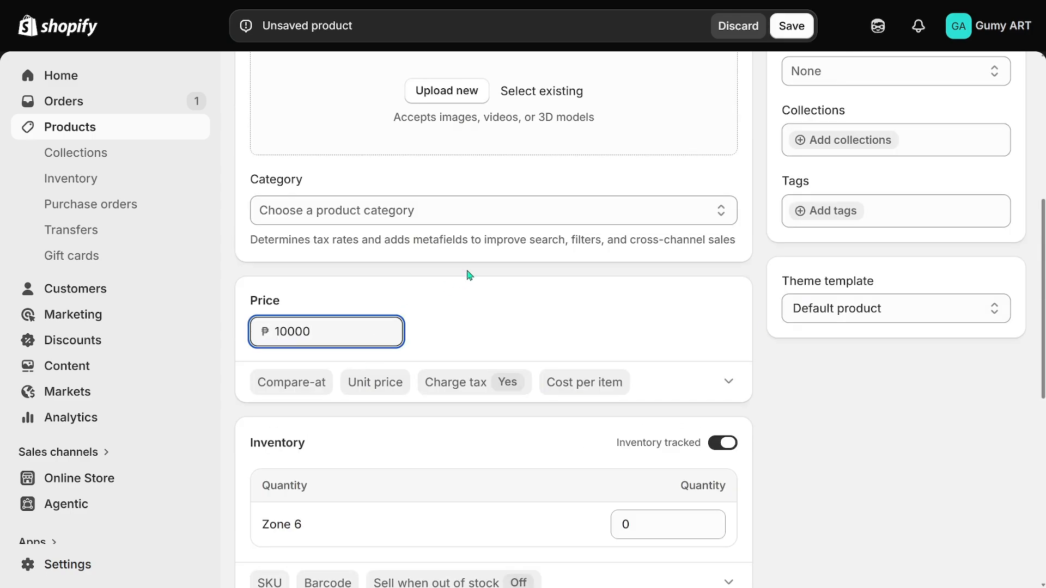
left_click(905, 392)
Step: Expand the new product's additional price options and check the setting for charging tax on it
right_click(461, 390)
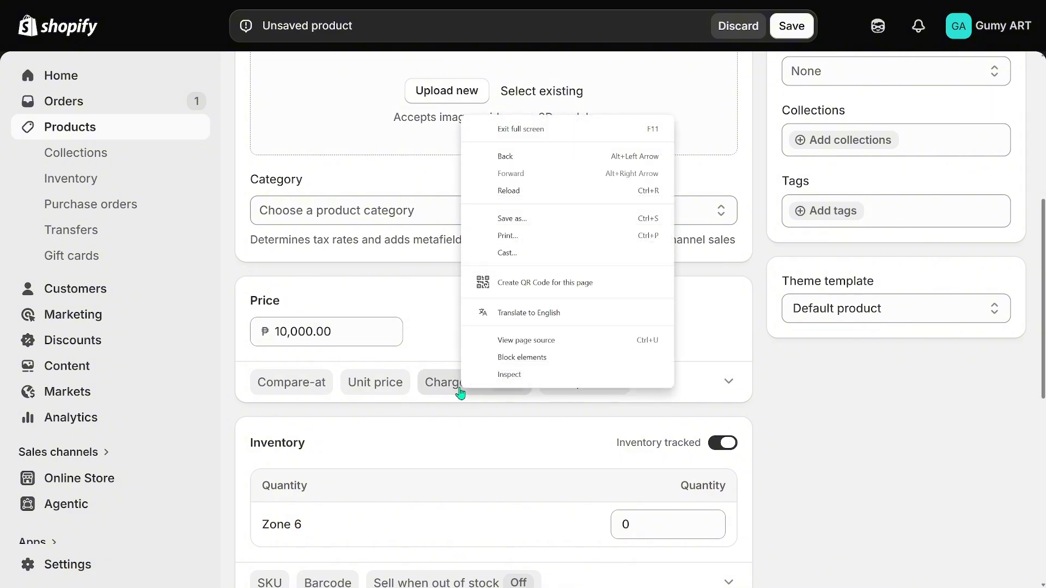
left_click(461, 390)
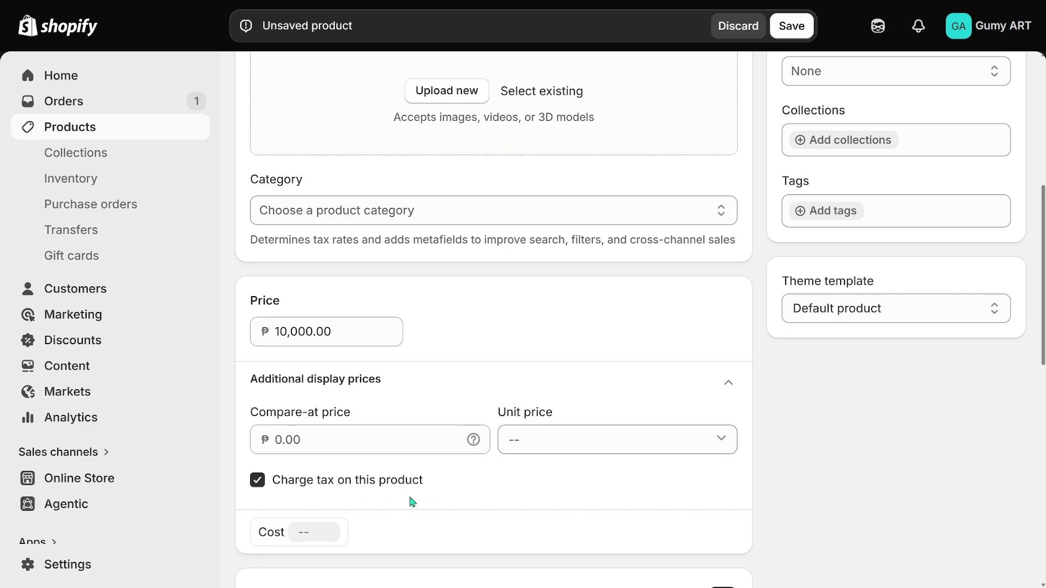
scroll(490, 436, "up", 7)
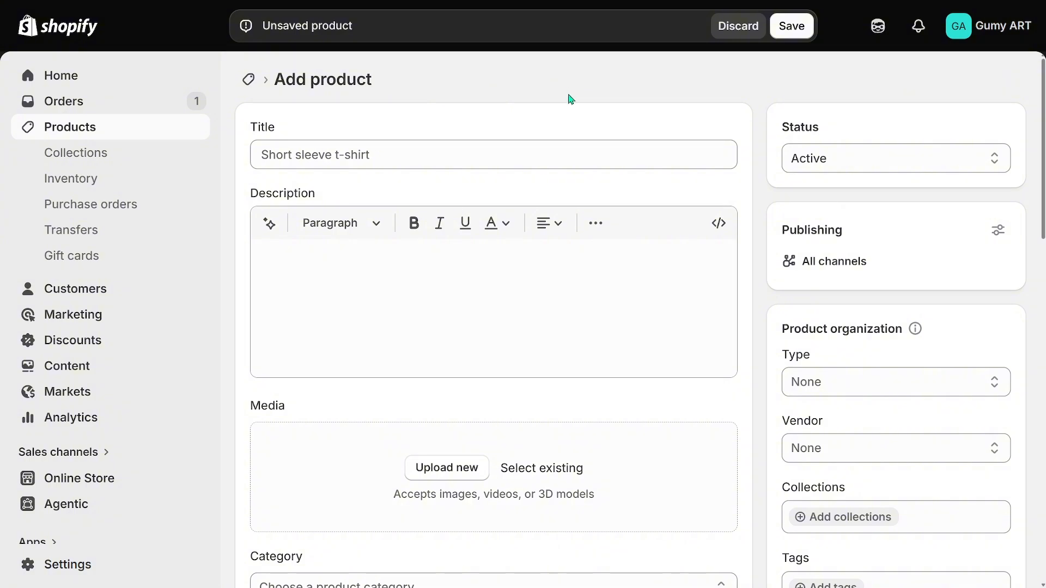
Step: Search the analytics reports for "tax" and open the Taxes report to review sales taxes by channel, country and region
left_click(82, 422)
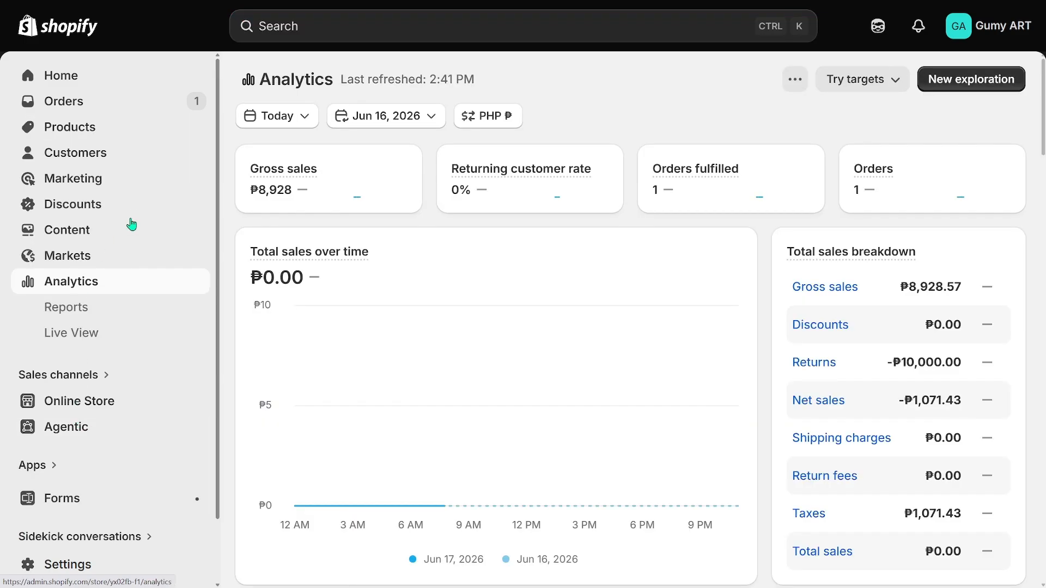
left_click(78, 310)
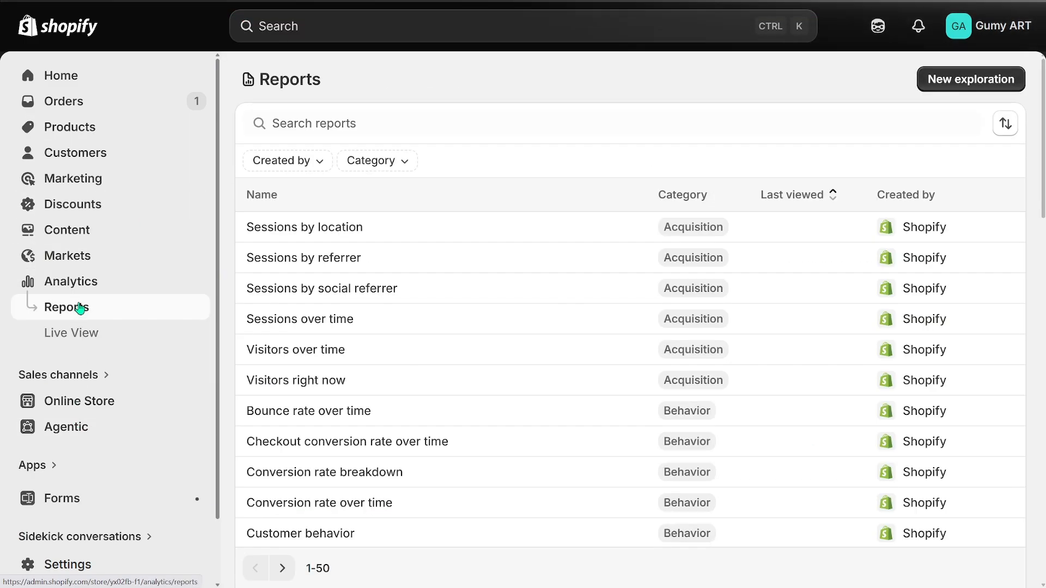
left_click(429, 117)
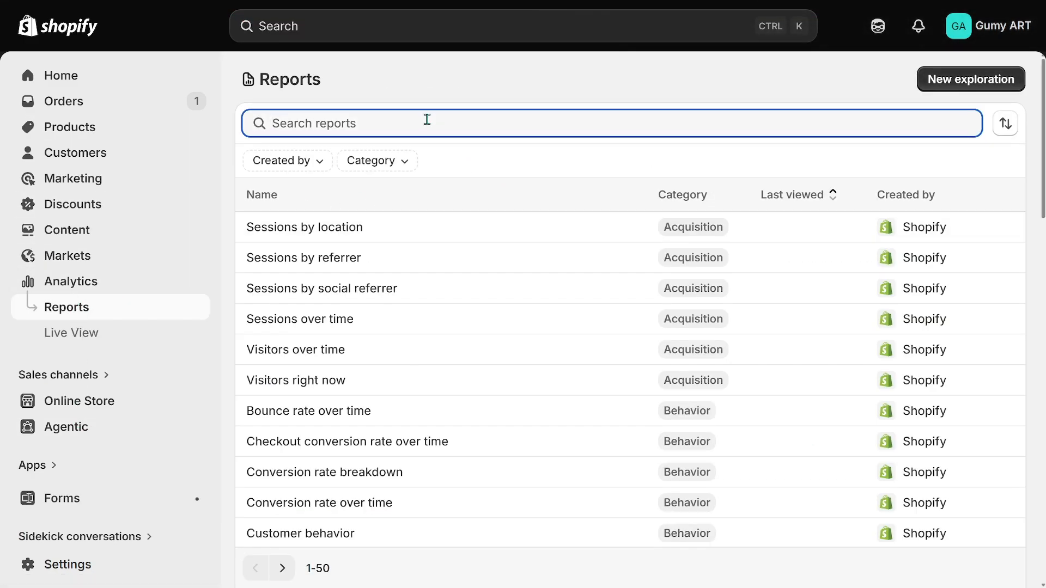
type("tax")
left_click(351, 267)
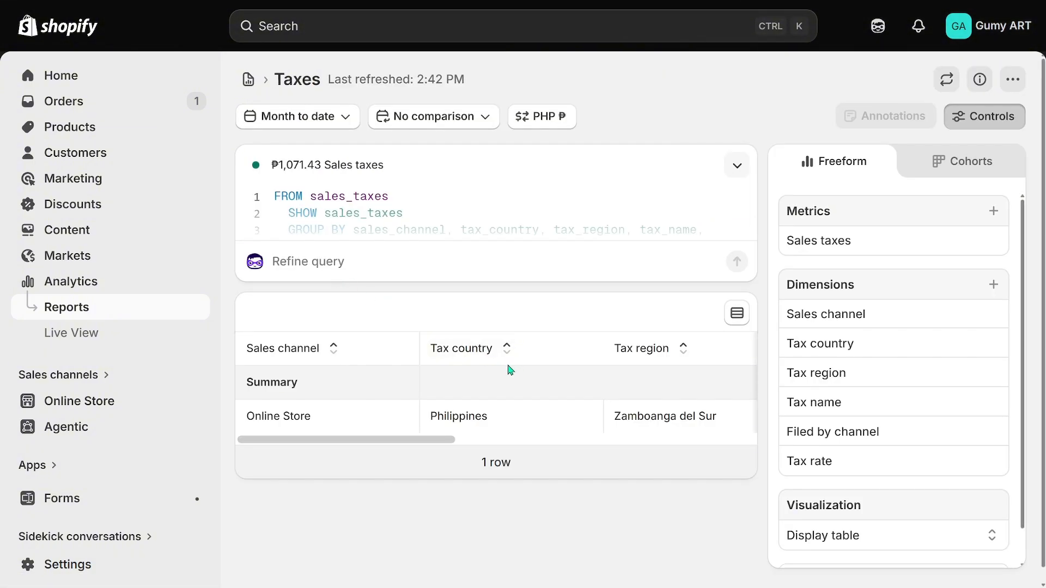
scroll(508, 373, "down", 1)
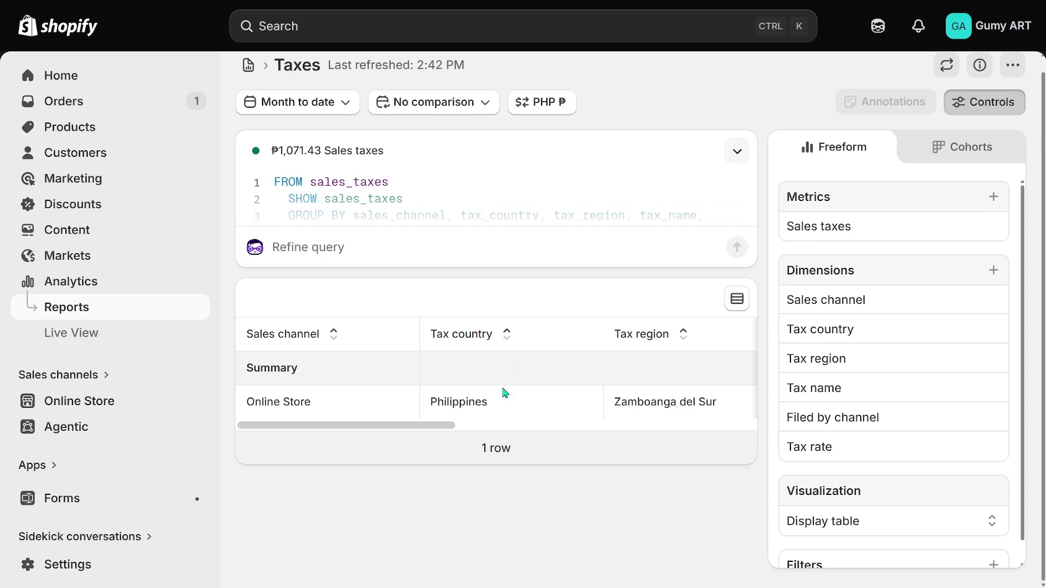